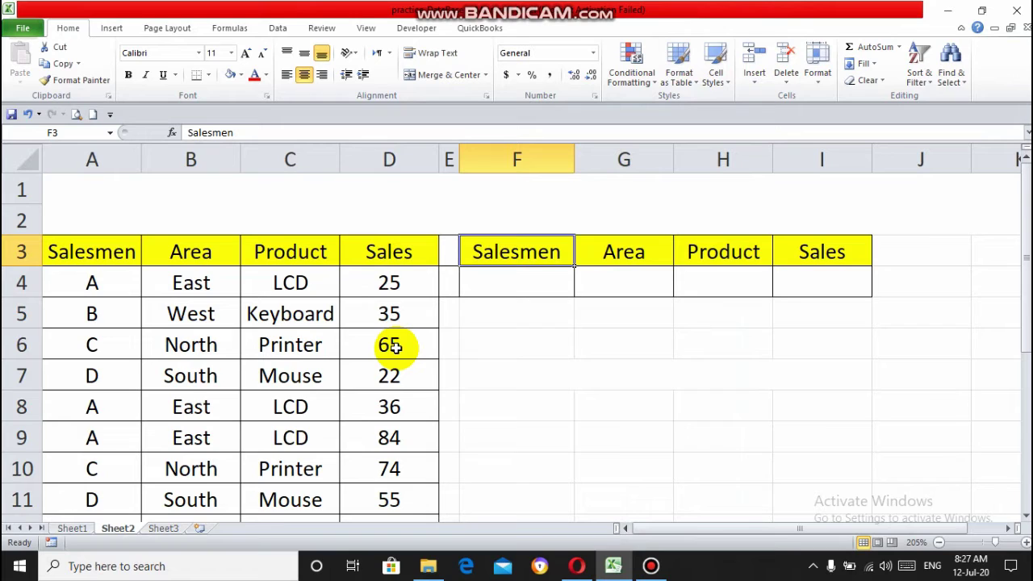
Step: Step through the Salesmen, Area, Product and Sales columns to review the table's data
key("Left")
key("Left")
key("Left")
key("Left")
key("Left")
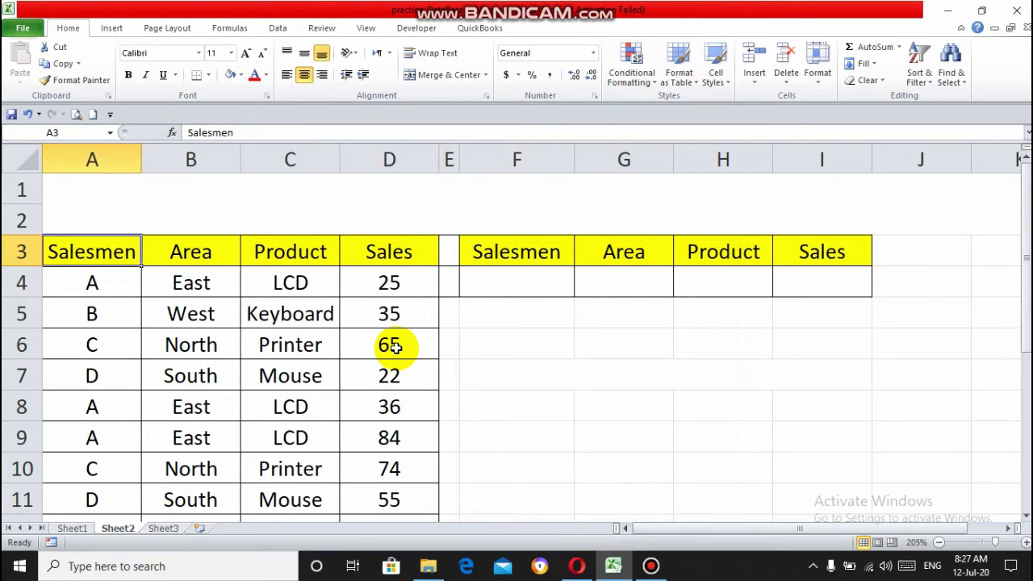
key("Down")
key("Down")
key("Down")
key("Down")
key("Down")
key("Up")
key("Up")
key("Up")
key("Up")
key("Up")
key("Right")
key("Down")
key("Down")
key("Down")
key("Down")
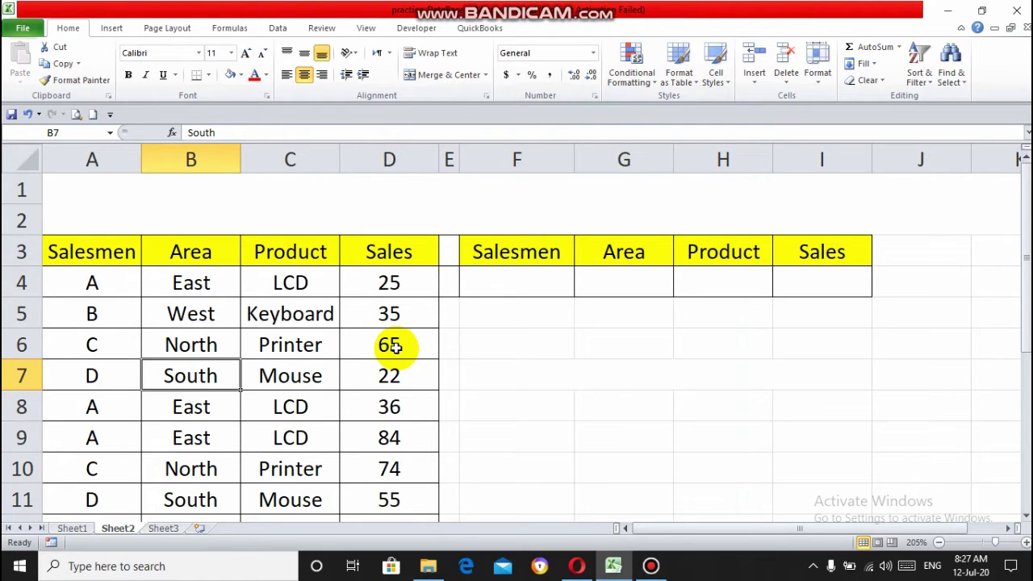
key("Down")
key("Down")
key("Down")
key("Up")
key("Up")
key("Up")
key("Up")
key("Up")
key("Up")
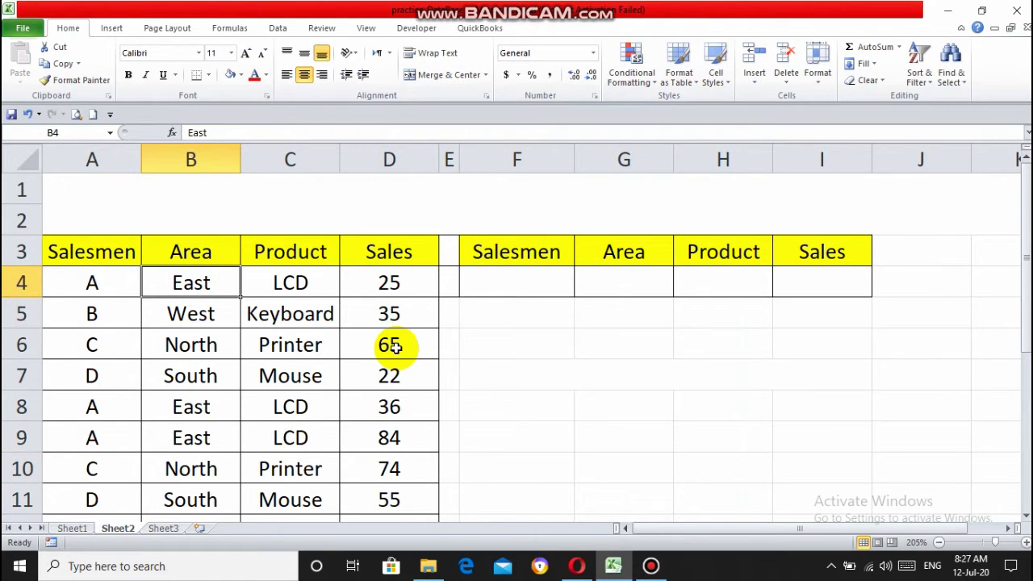
key("Down")
key("Right")
key("Down")
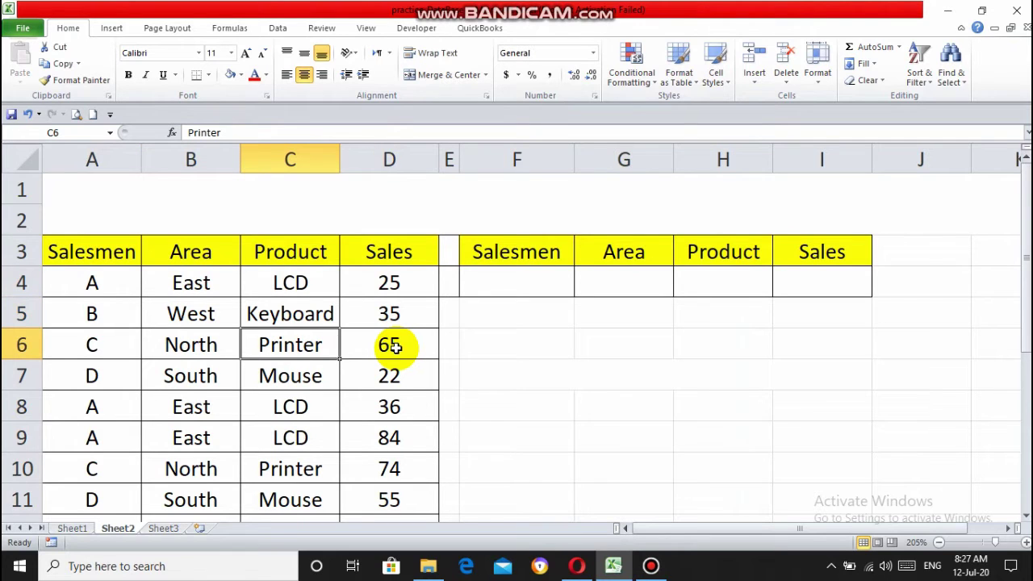
key("Down")
key("Up")
key("Up")
key("Up")
key("Up")
key("Right")
key("Down")
key("Down")
key("Down")
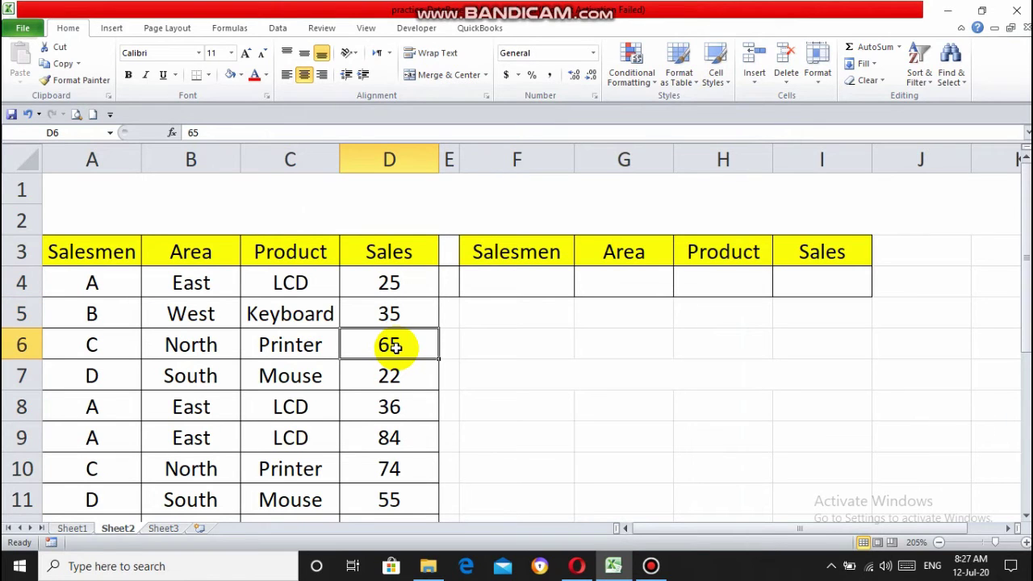
key("Down")
key("Down")
key("Down")
key("Down")
key("Up")
key("Up")
key("Up")
key("Up")
key("Up")
key("Up")
key("Right")
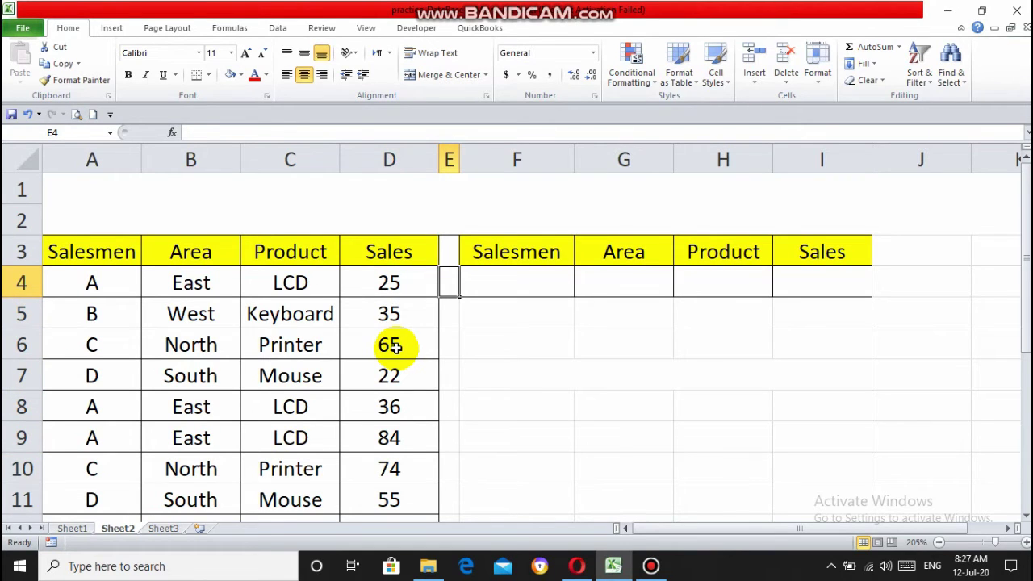
Step: Type the title 'The DCOUNT Function : Counts the cells that contain numbers…' in merged A1
key("Up")
key("Up")
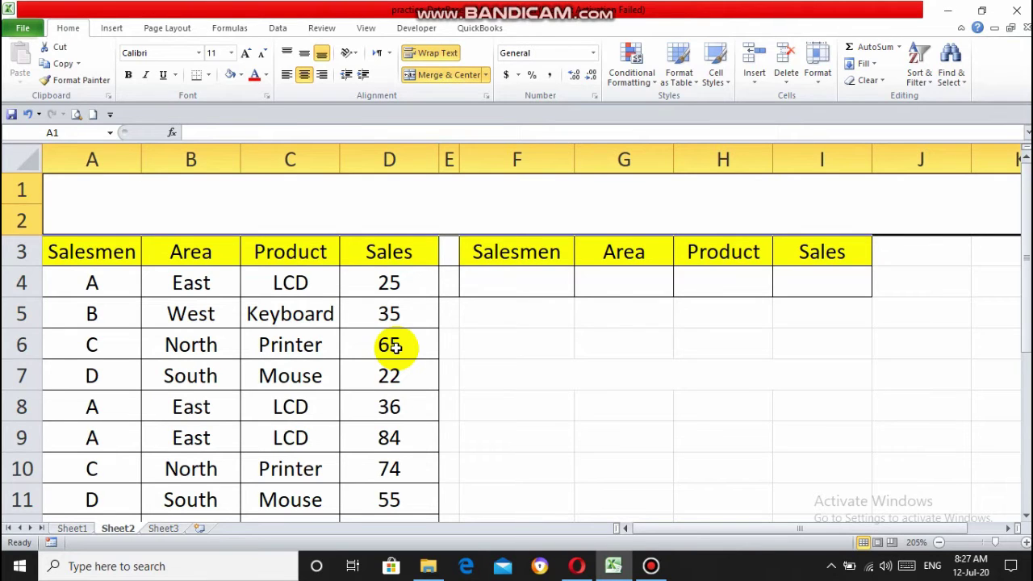
type("The D")
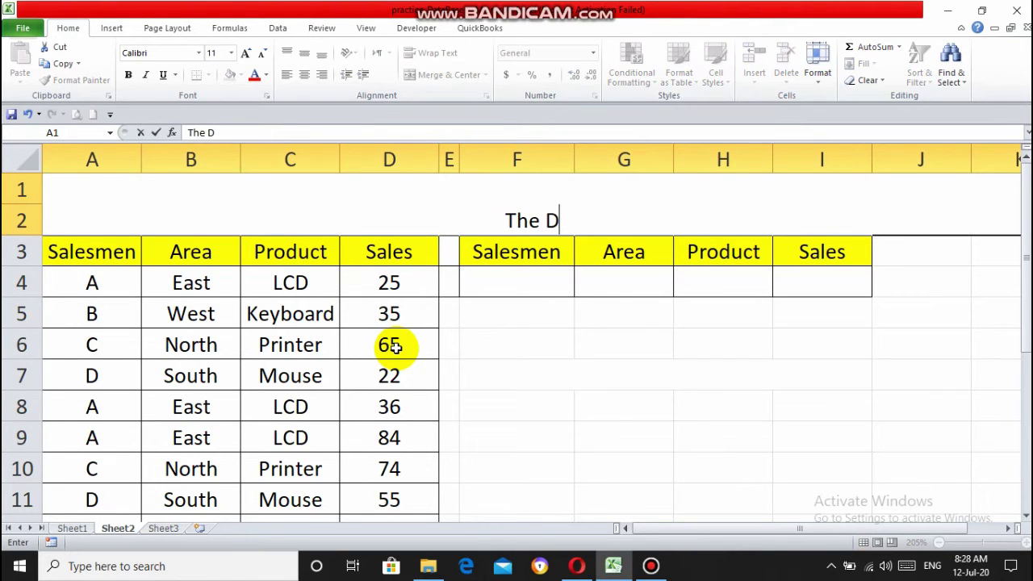
type("FU")
key("BackSpace")
key("BackSpace")
type("COUNT Function :")
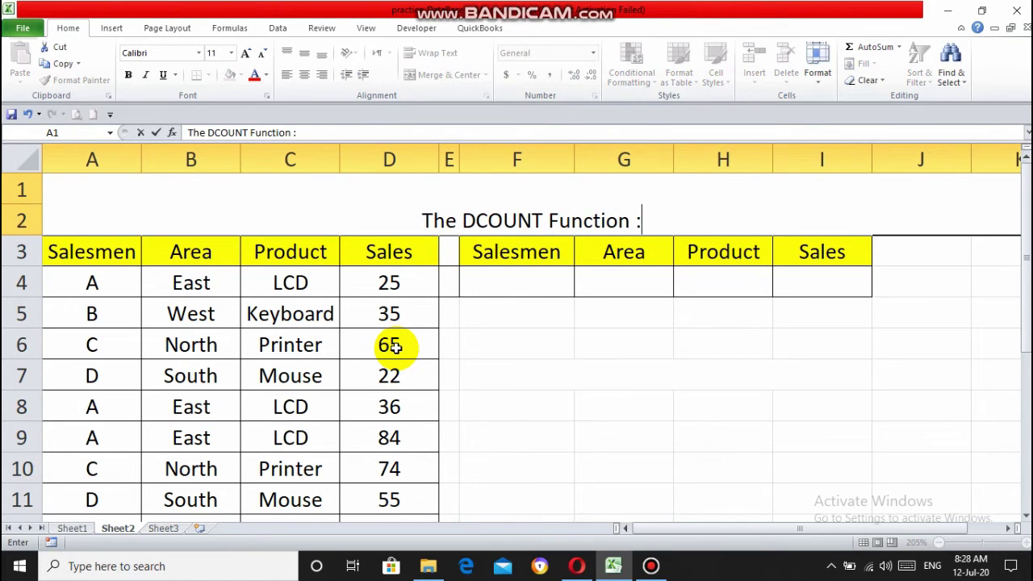
type(" Con")
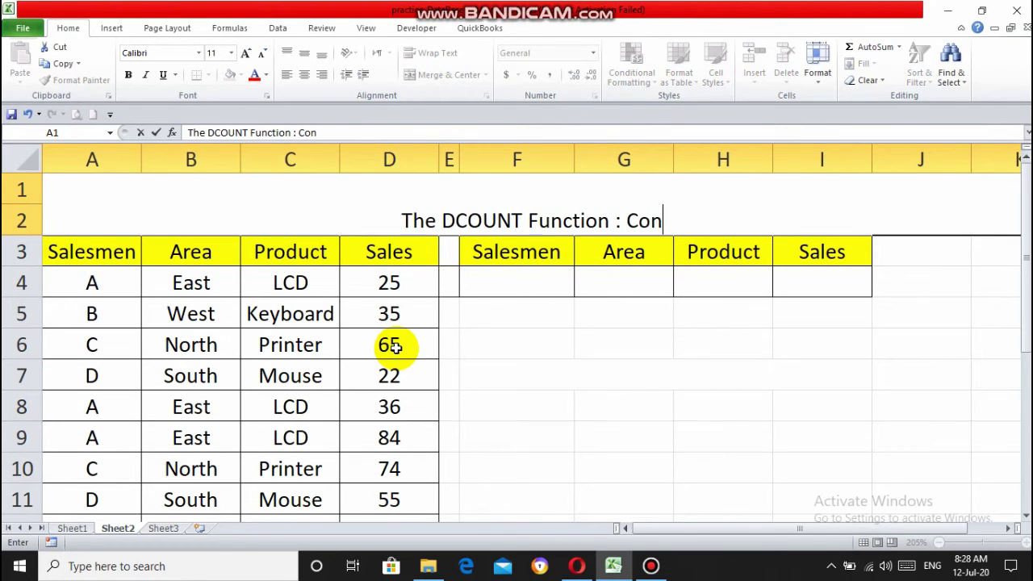
key("BackSpace")
type("unts")
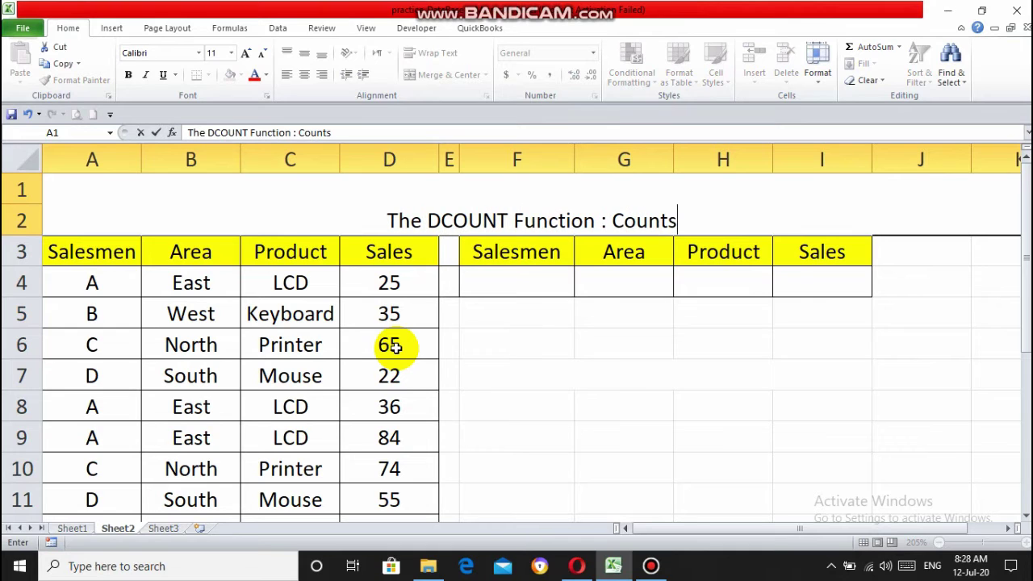
type(" the cells that contain numbers in a filed ( Columm")
key("BackSpace")
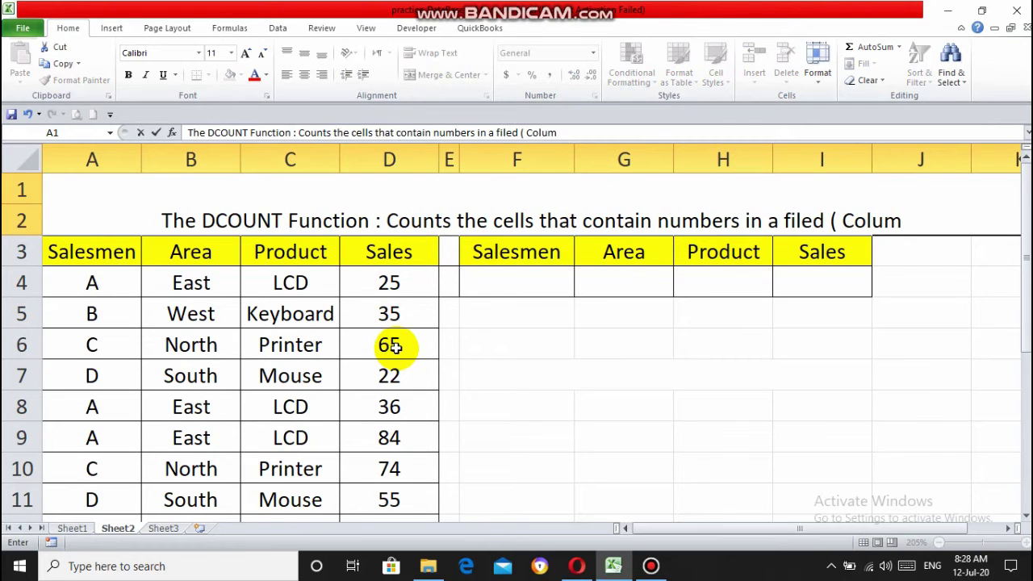
type("n ")
type(")")
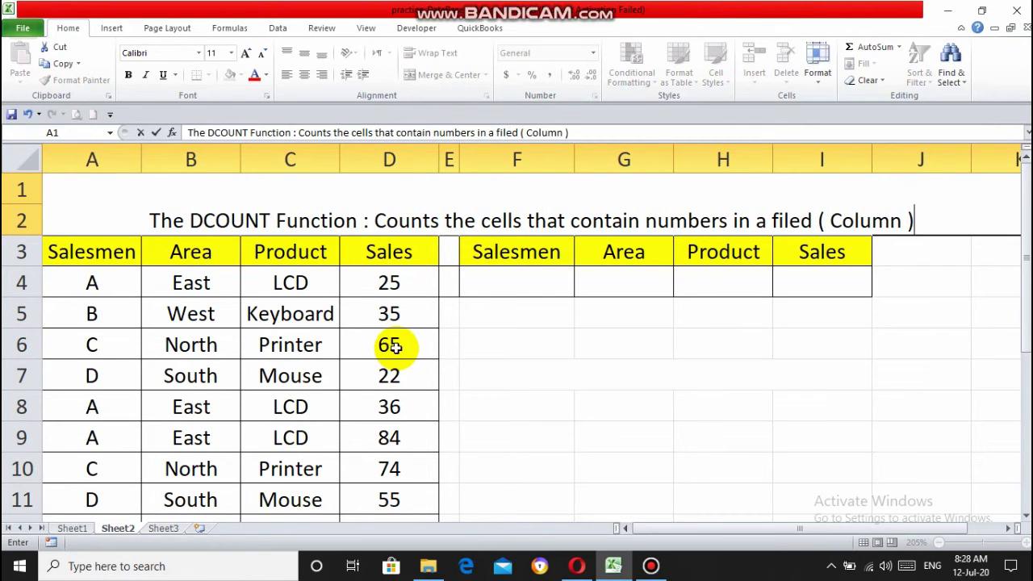
type(" of records")
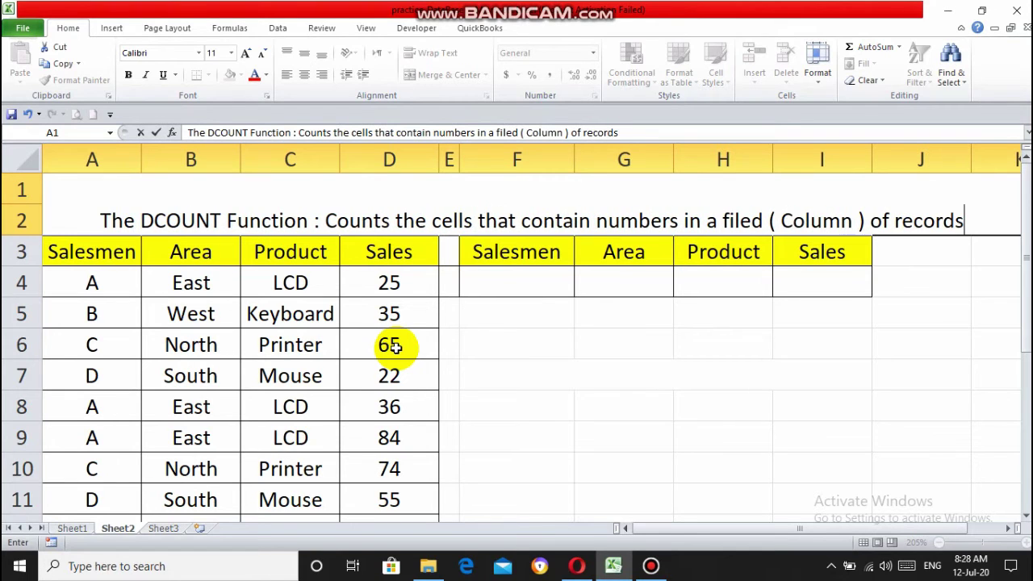
type(" in a listor dat")
type("abase")
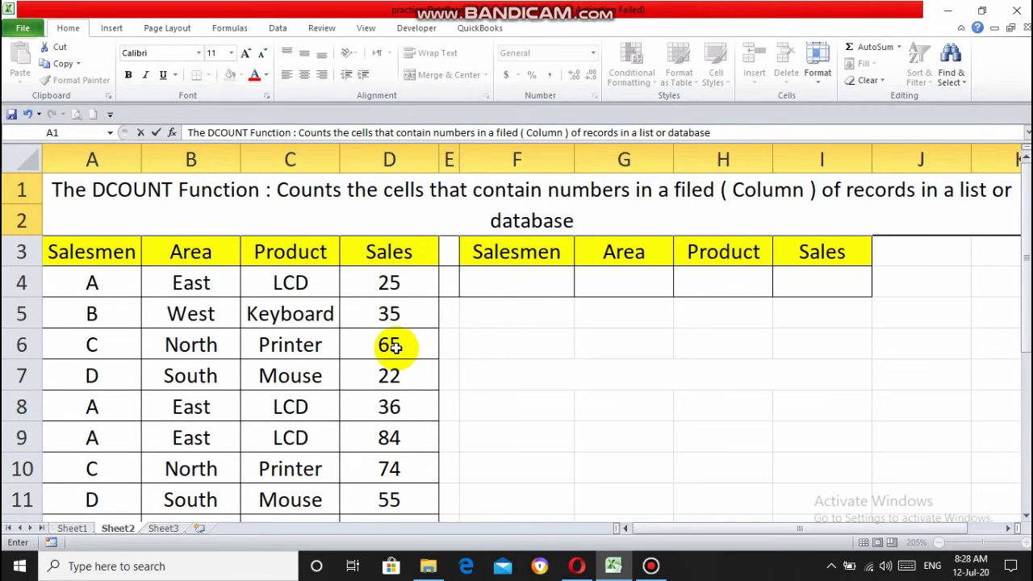
type(" that match conditions you specify.")
Step: Commit the title and enter the label 'DCOUNT' in F6
key("Return")
key("Right")
key("Right")
key("Right")
key("Down")
key("Down")
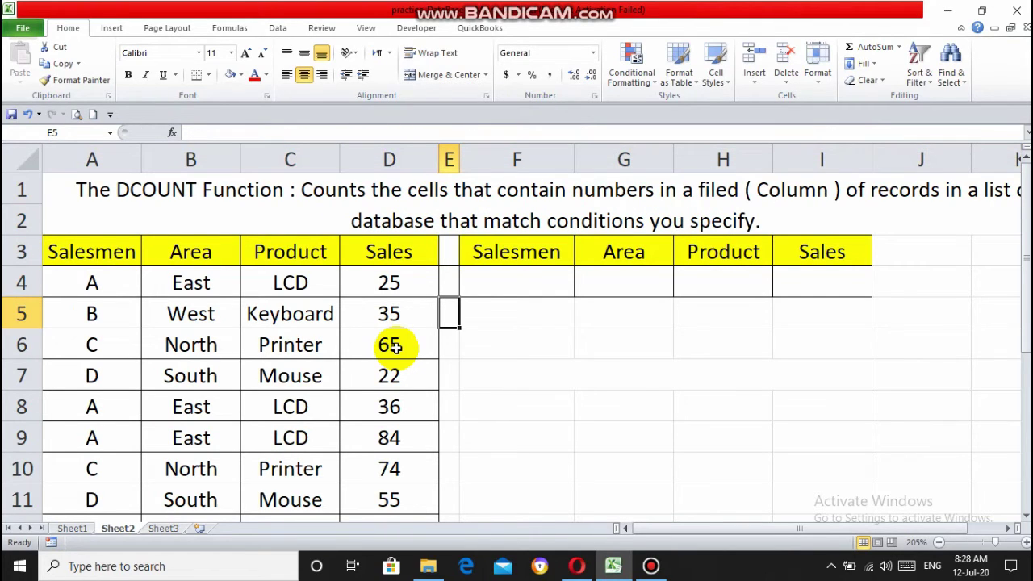
key("Down")
key("Right")
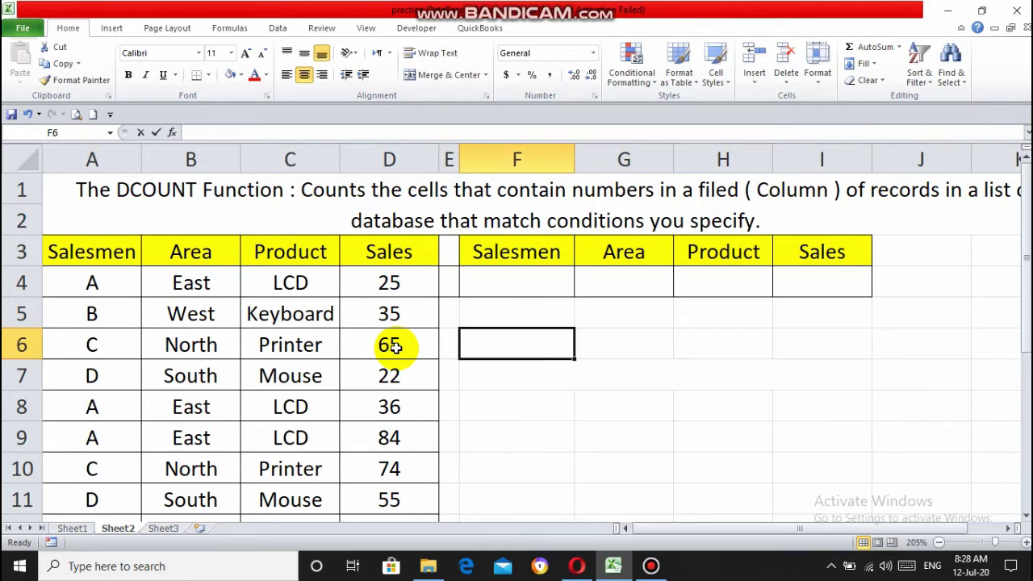
type("DCOUNT")
Step: Build =DCOUNT(A3:D11,D3,F3:I4) in G6 using the table, Sales field and criteria range
key("Right")
type("=DCOUNT")
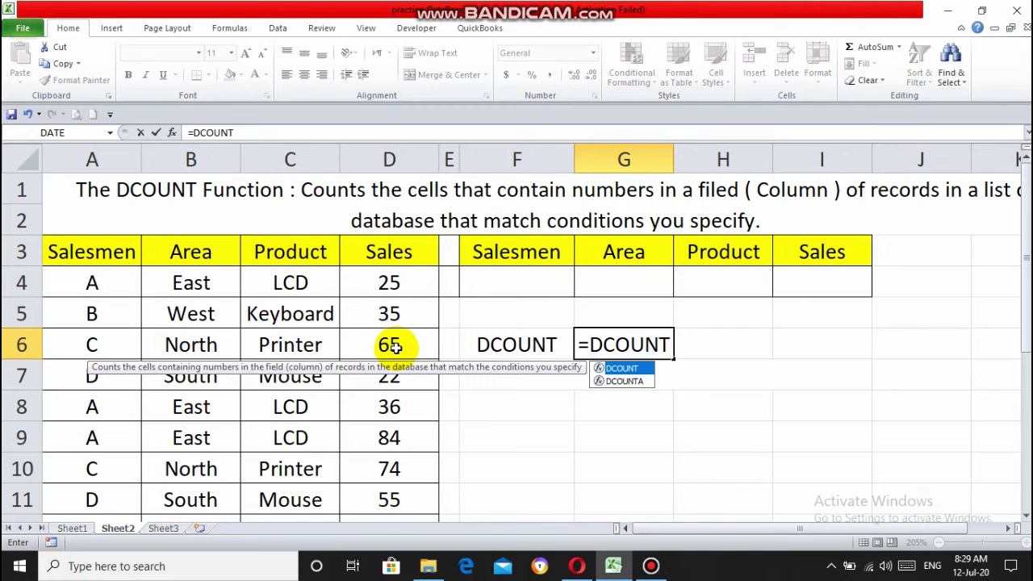
type("(")
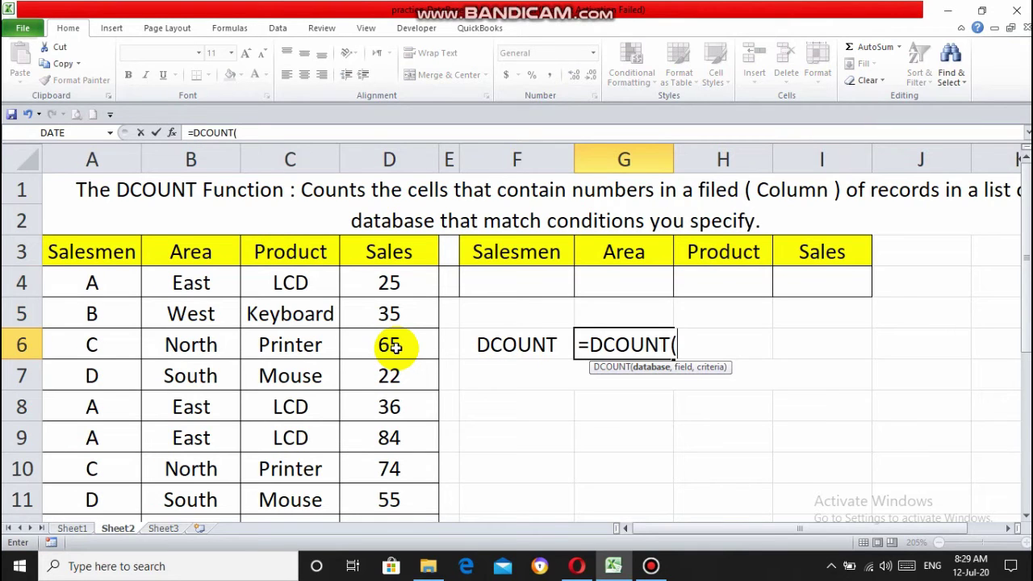
mouse_move(85, 258)
left_mouse_down()
mouse_move(342, 446)
mouse_move(390, 499)
left_mouse_up()
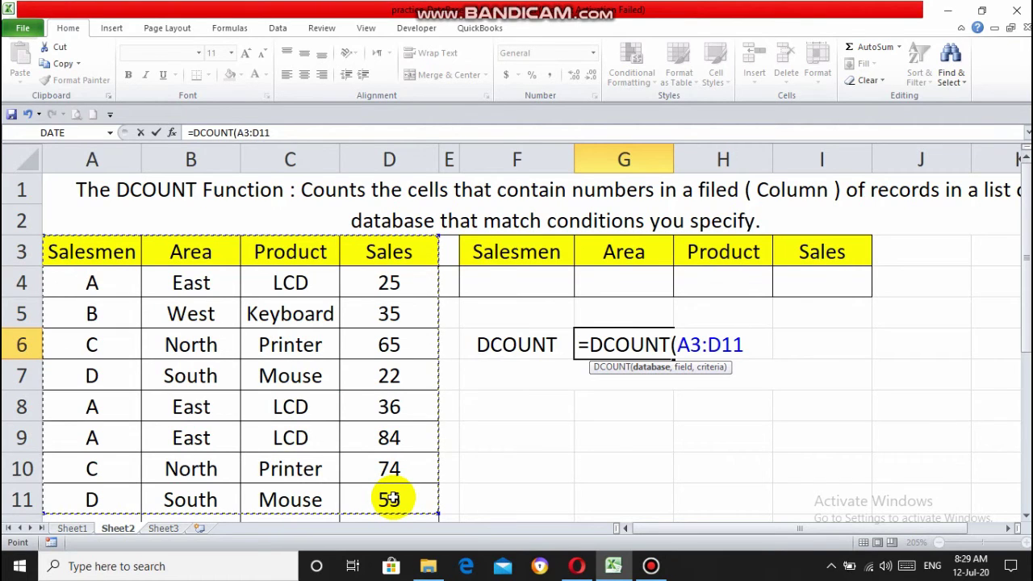
type(",")
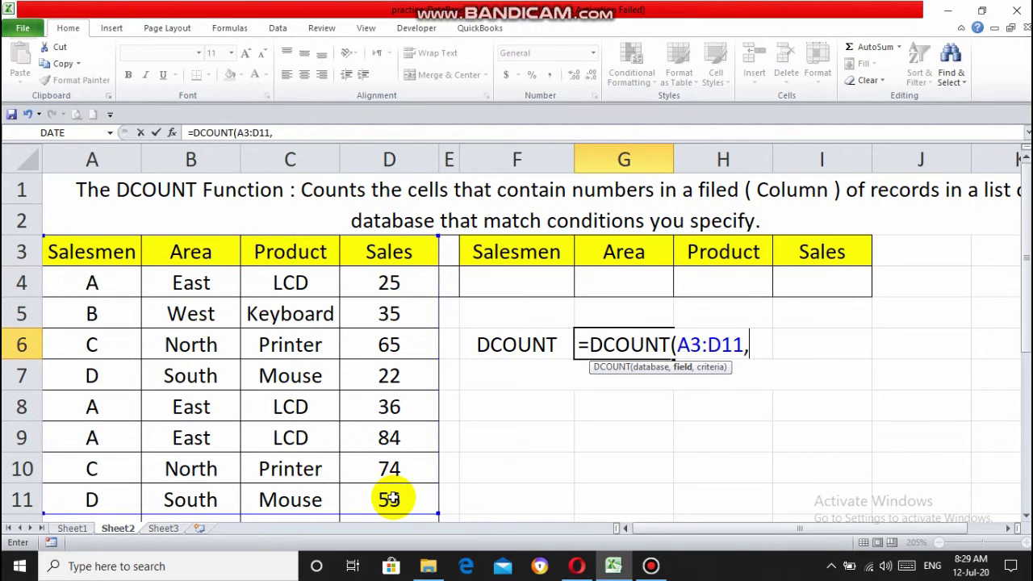
left_click(391, 252)
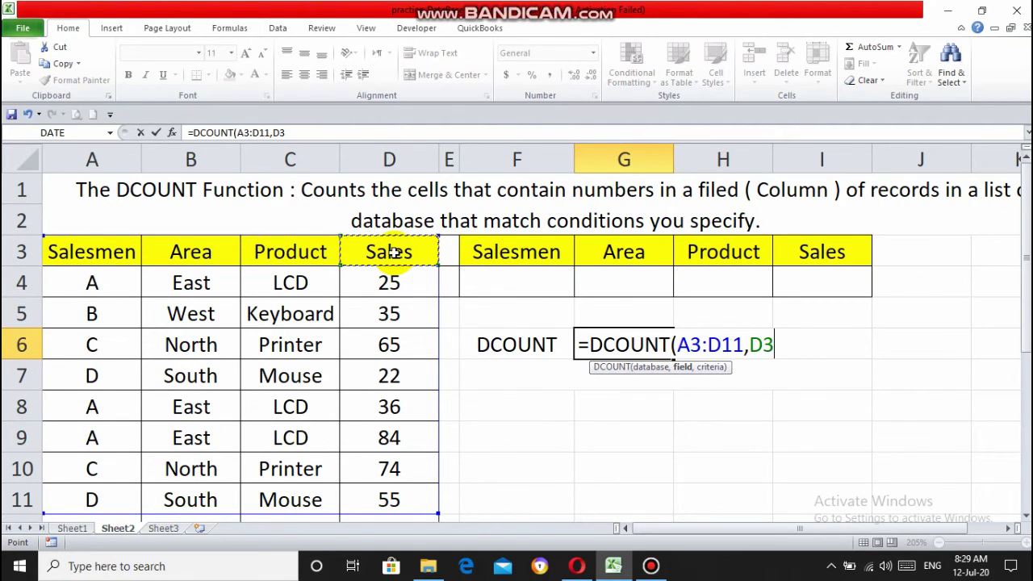
type(",")
left_click(491, 243)
left_click_drag(491, 243, 822, 299)
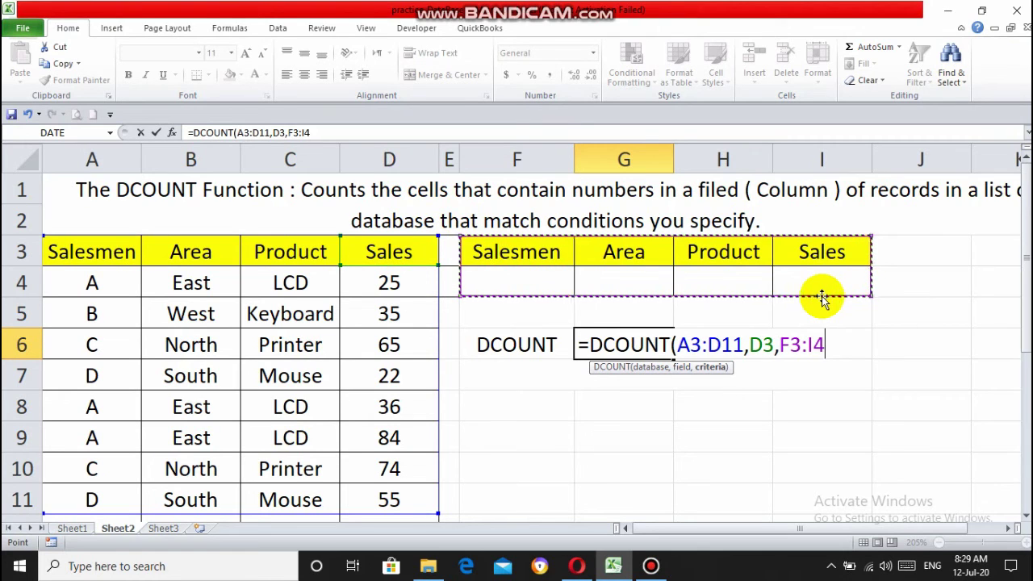
type(")")
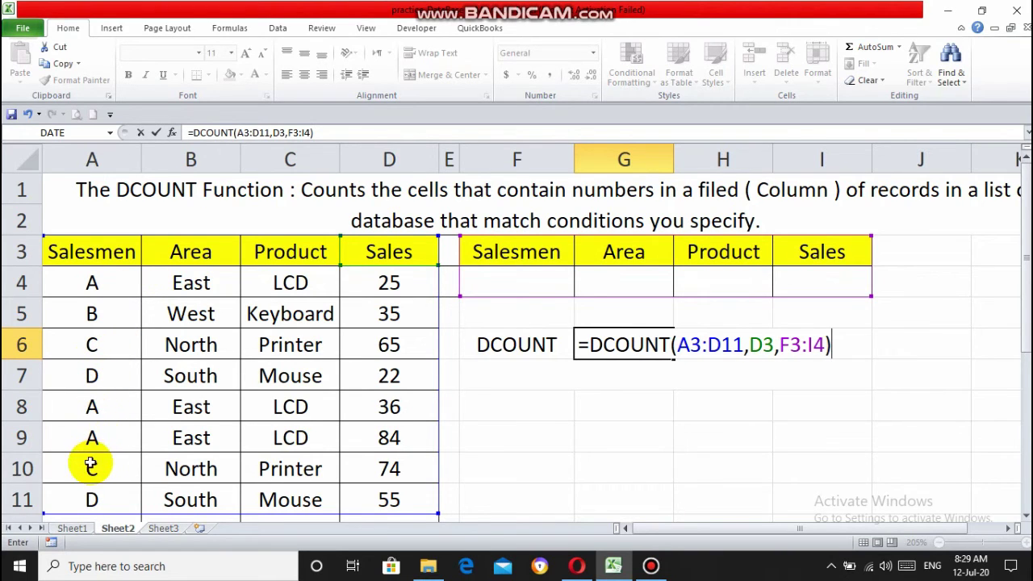
Step: Commit the G6 formula, then test salesman A in F4 against column A's entries
key("Return")
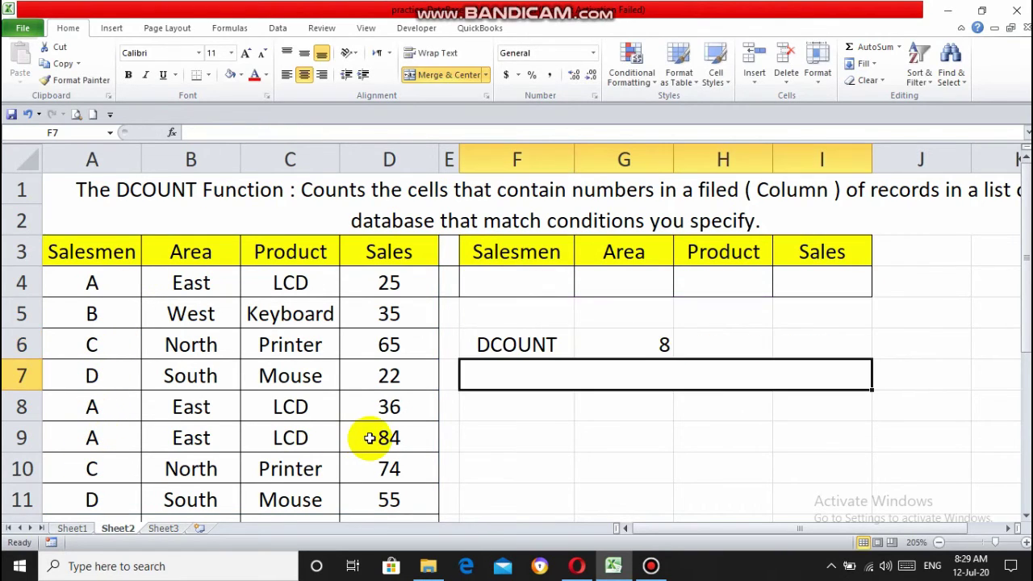
left_click(644, 338)
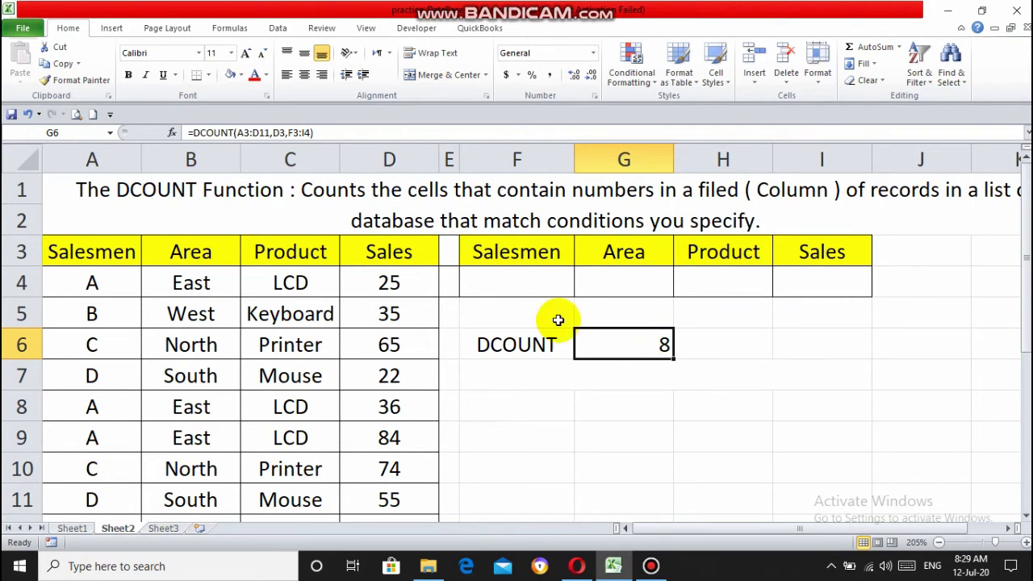
left_click(524, 283)
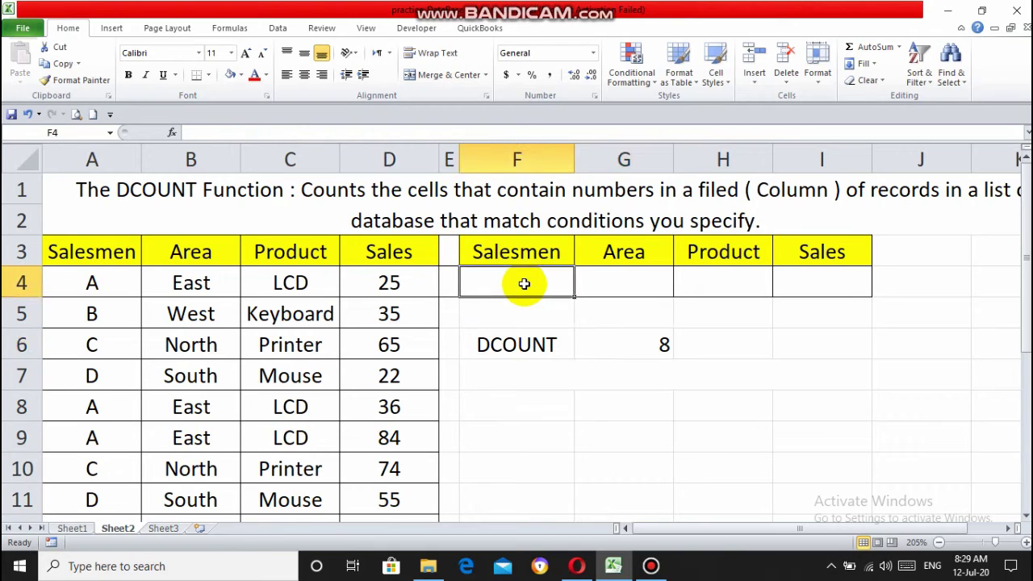
type("A")
key("Return")
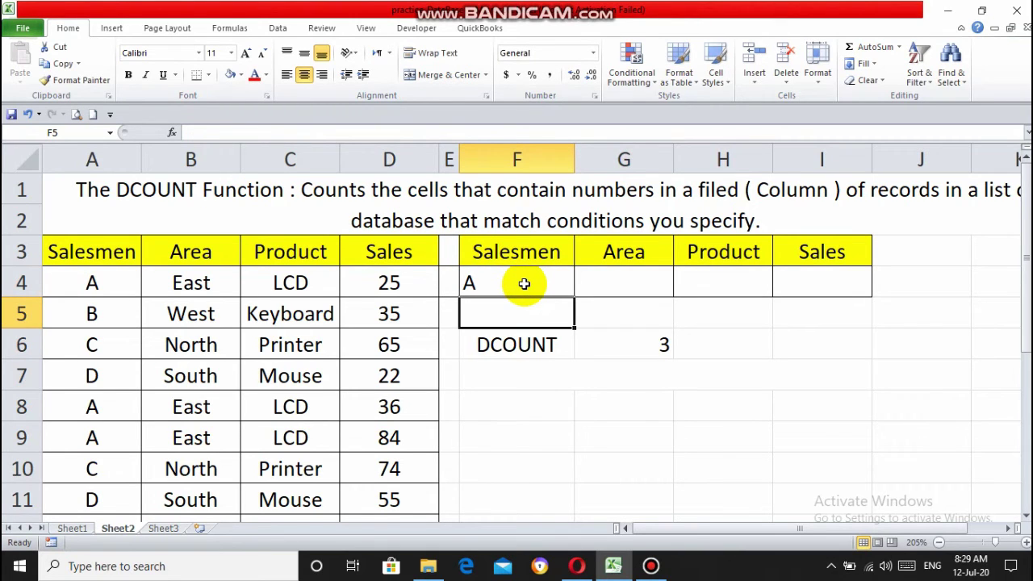
left_click(124, 280)
key("Down")
key("Down")
key("Down")
key("Down")
key("Down")
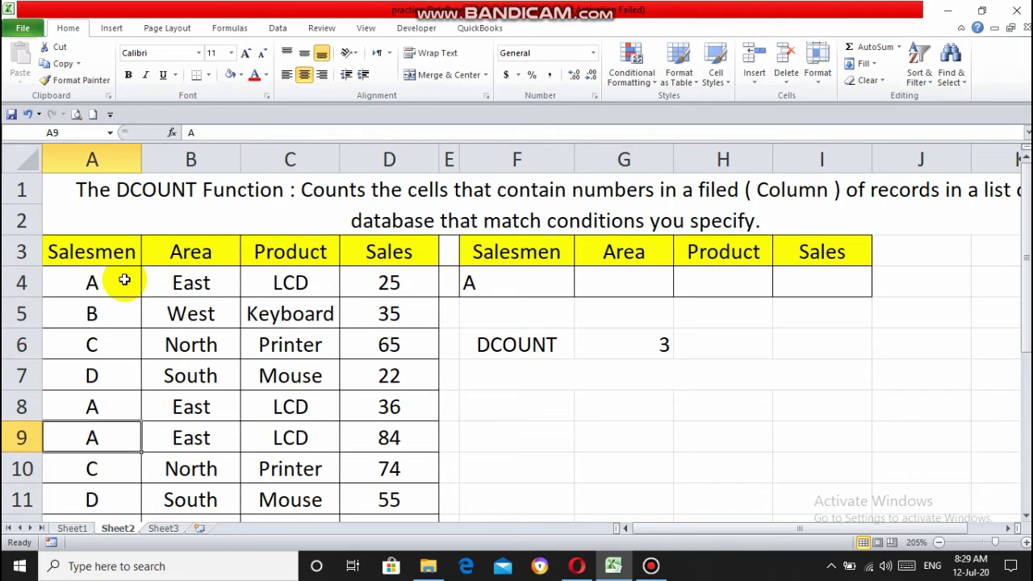
left_click(518, 275)
Step: Try salesmen B and C as the F4 criterion, checking C's rows in column A
type("B")
key("Return")
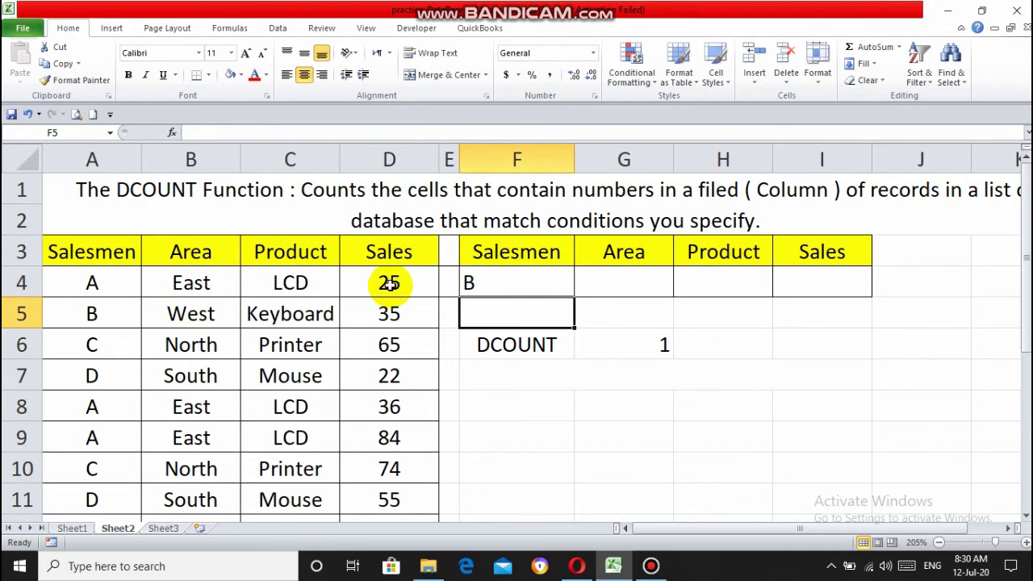
left_click(486, 278)
type("C")
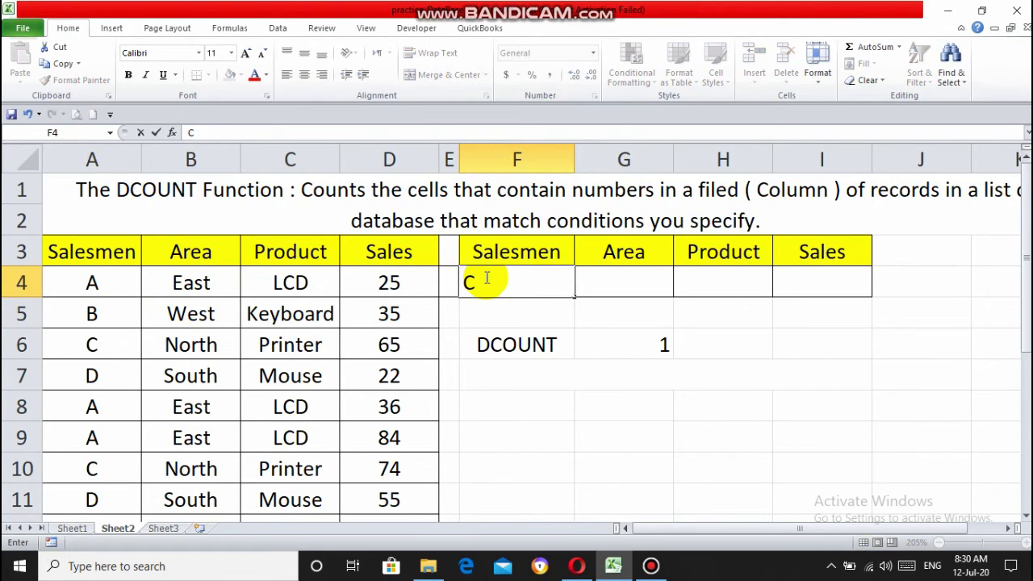
key("Return")
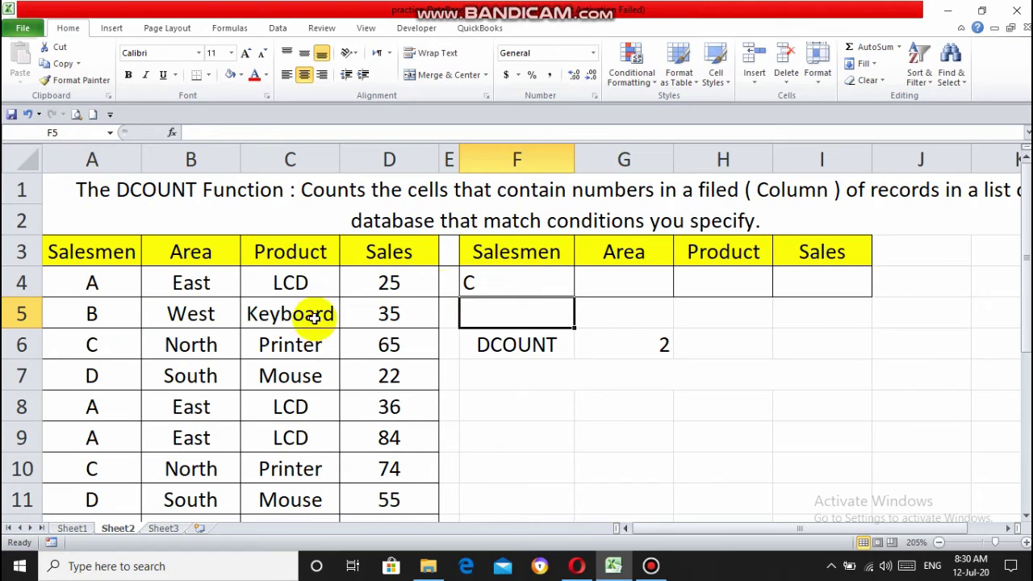
left_click(112, 345)
key("Down")
key("Down")
key("Down")
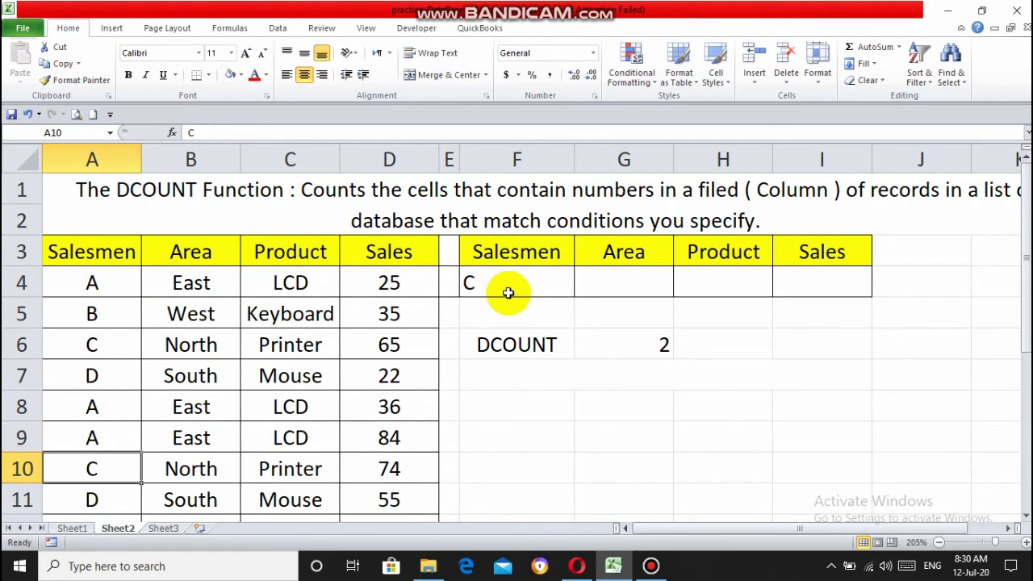
Step: Set the F4 criterion to D and confirm G6 now counts 2
left_click(508, 292)
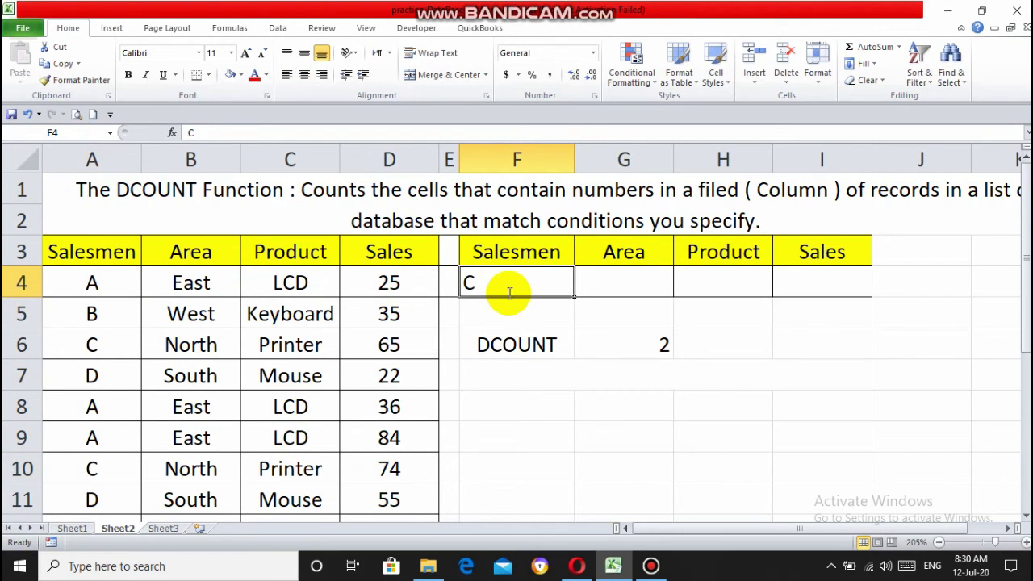
type("D")
key("Delete")
key("Return")
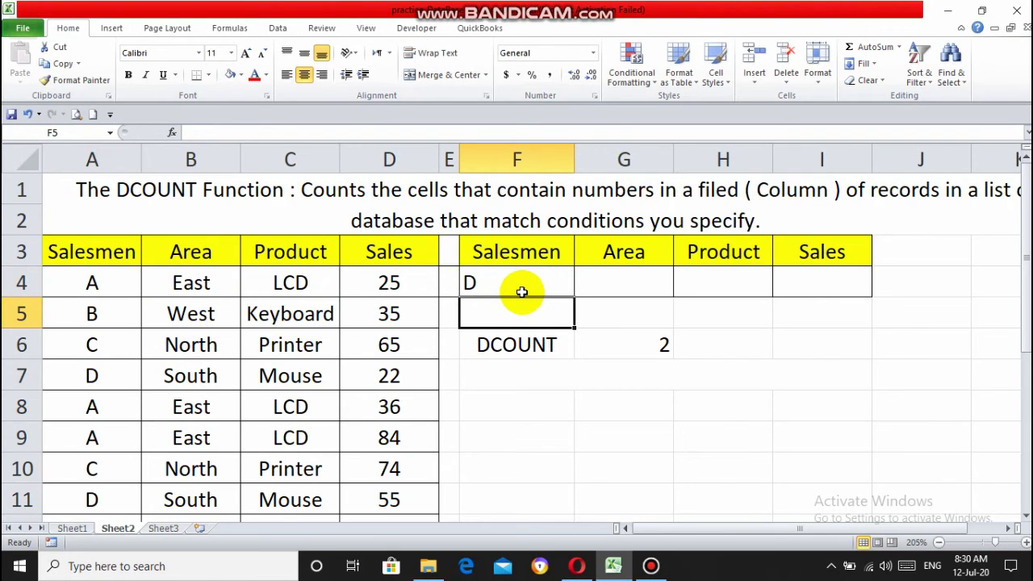
left_click(645, 330)
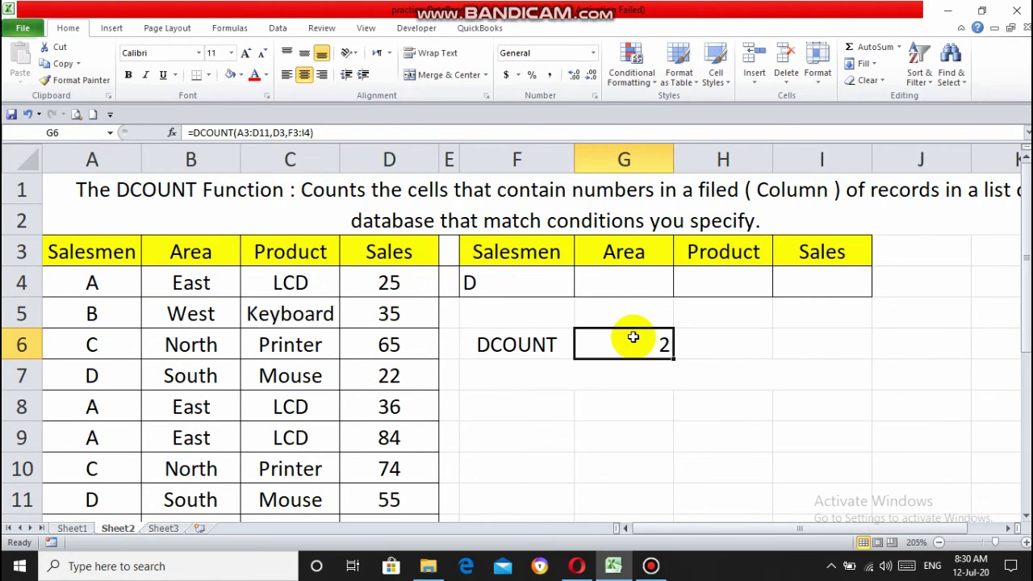
left_click(592, 366)
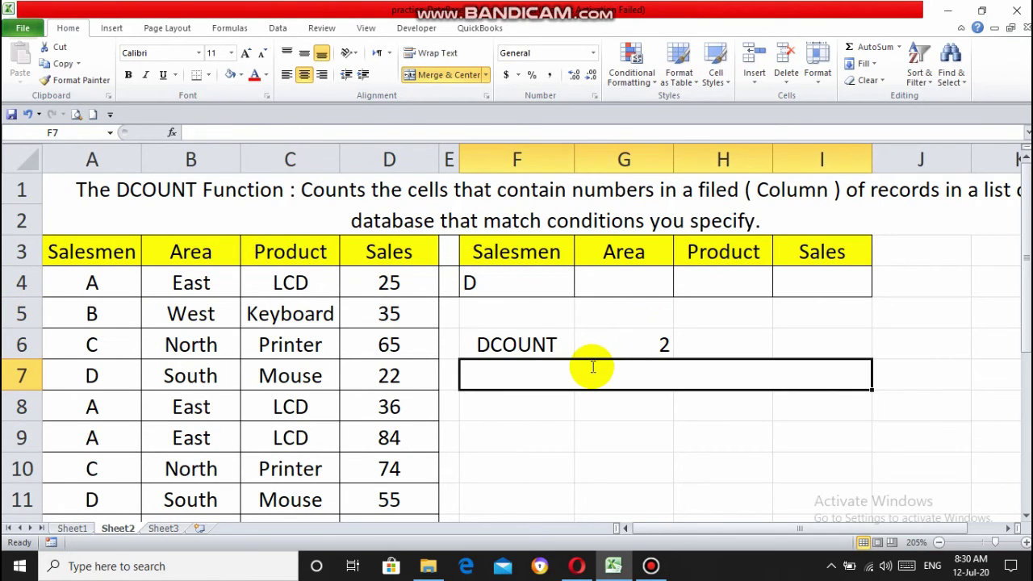
Step: Enter 'Showing the Total numbers of sales by D' in merged cell F7
type("Showing the")
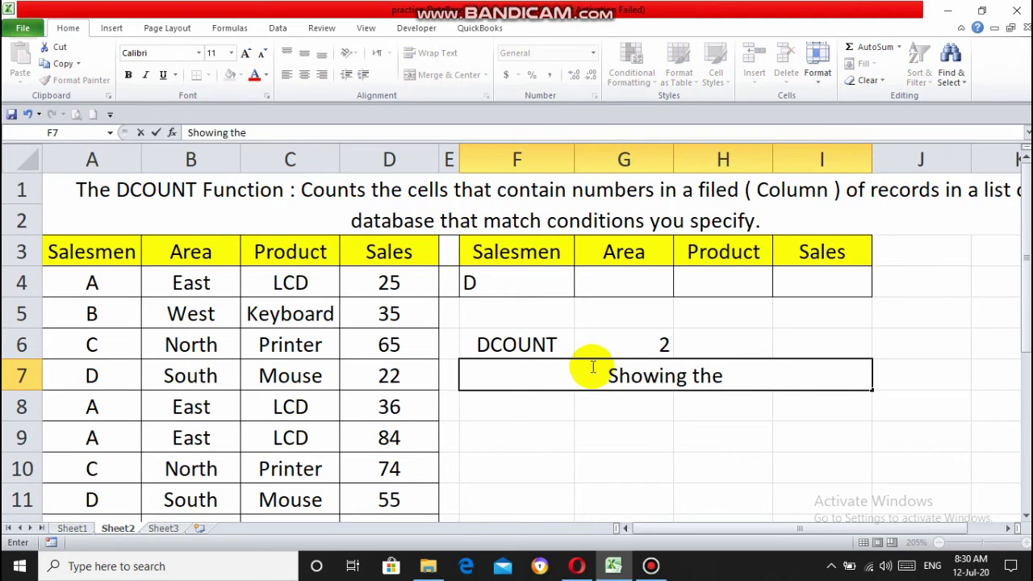
type(" Total numbers of sales by D")
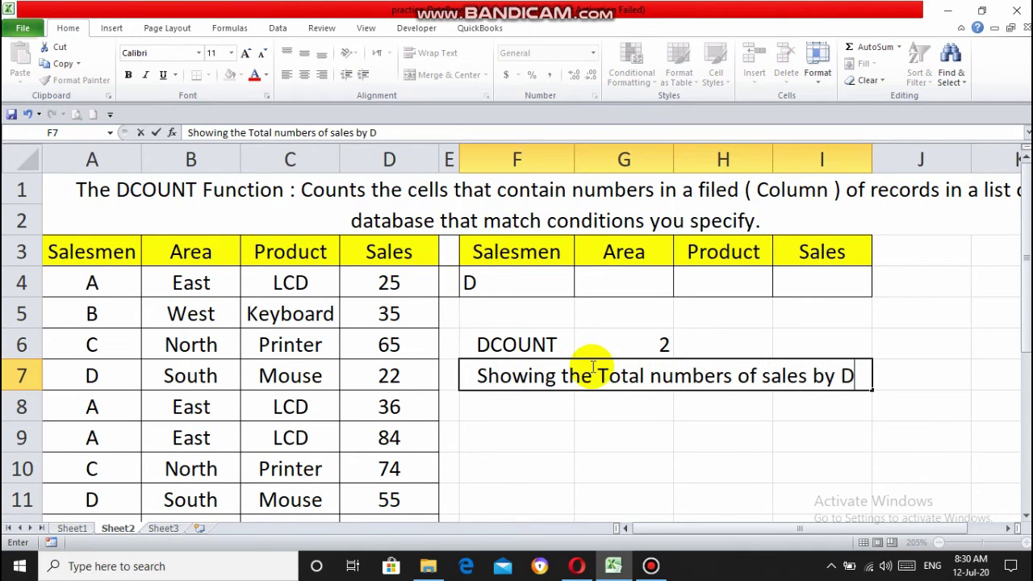
key("Return")
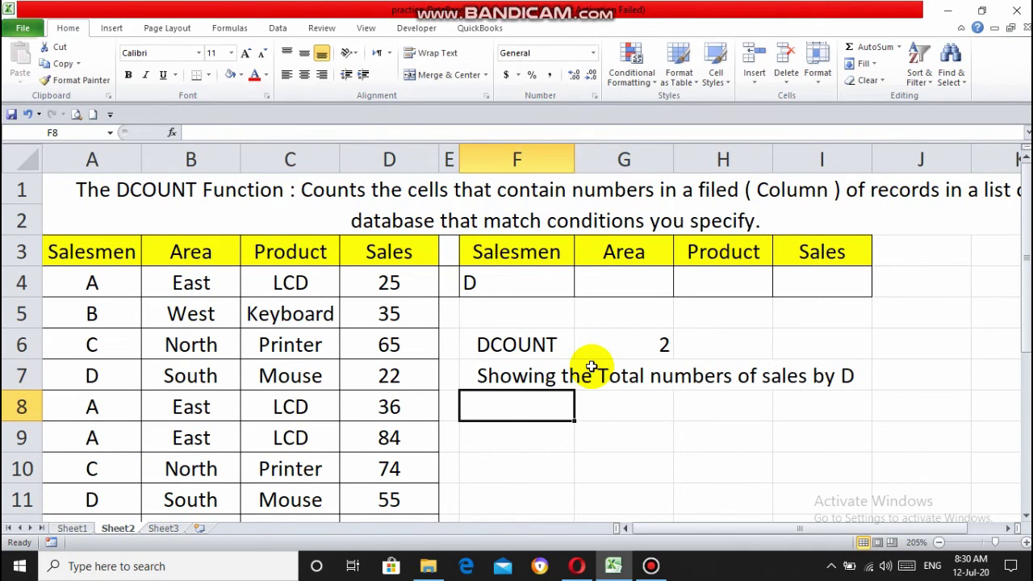